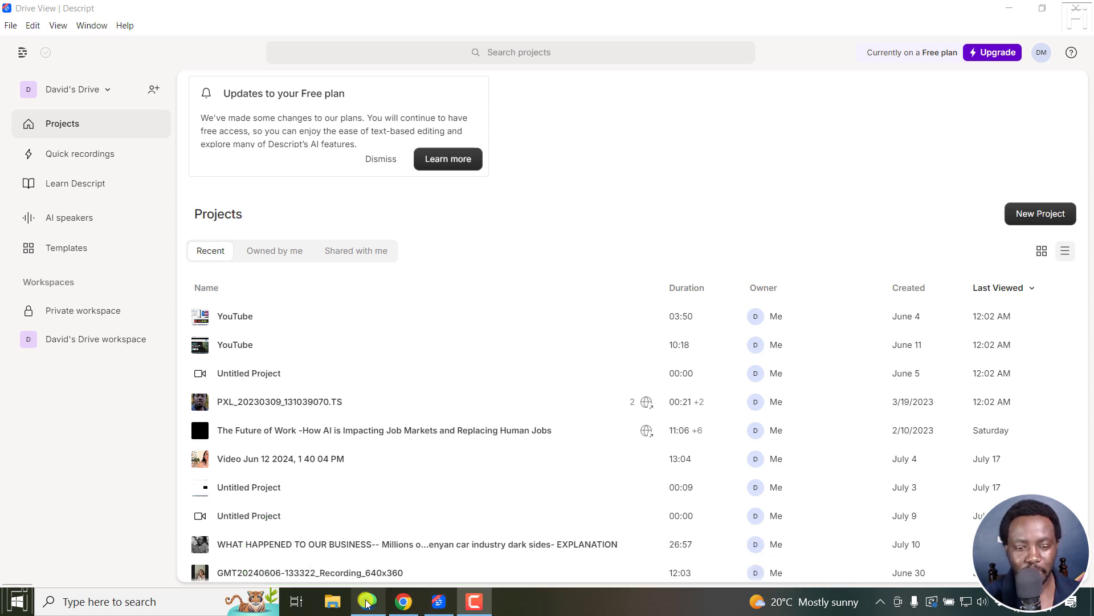
# - Switch to the descript.com homepage in Google Chrome
pyautogui.click(404, 602)
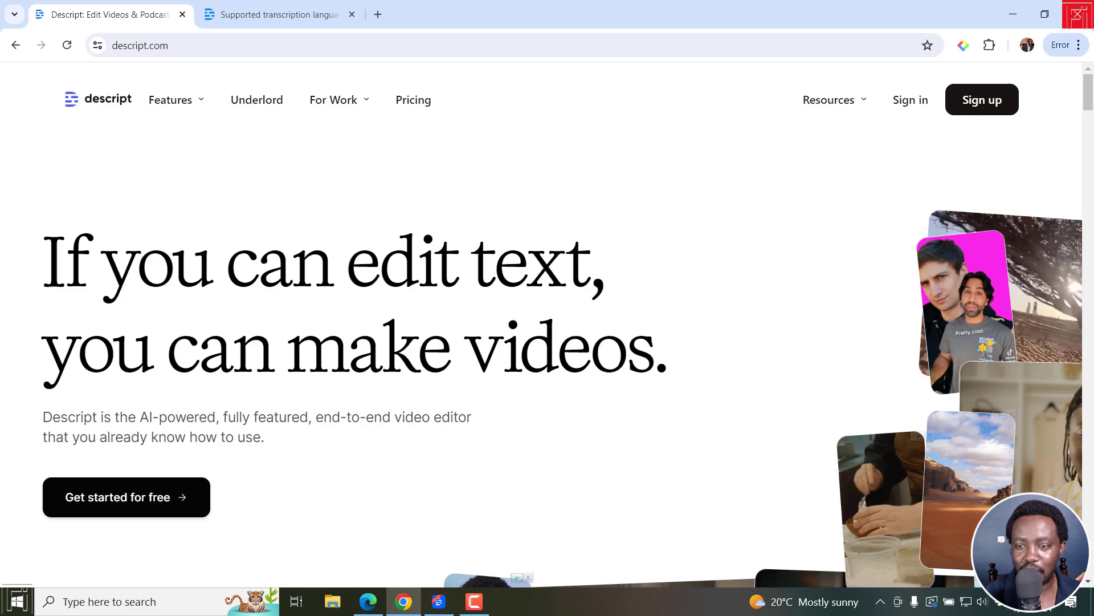
# - Check the free plan's 1 transcription hour/month and the supported languages, then return to Descript
pyautogui.moveTo(1089, 98); pyautogui.dragTo(1088, 510)
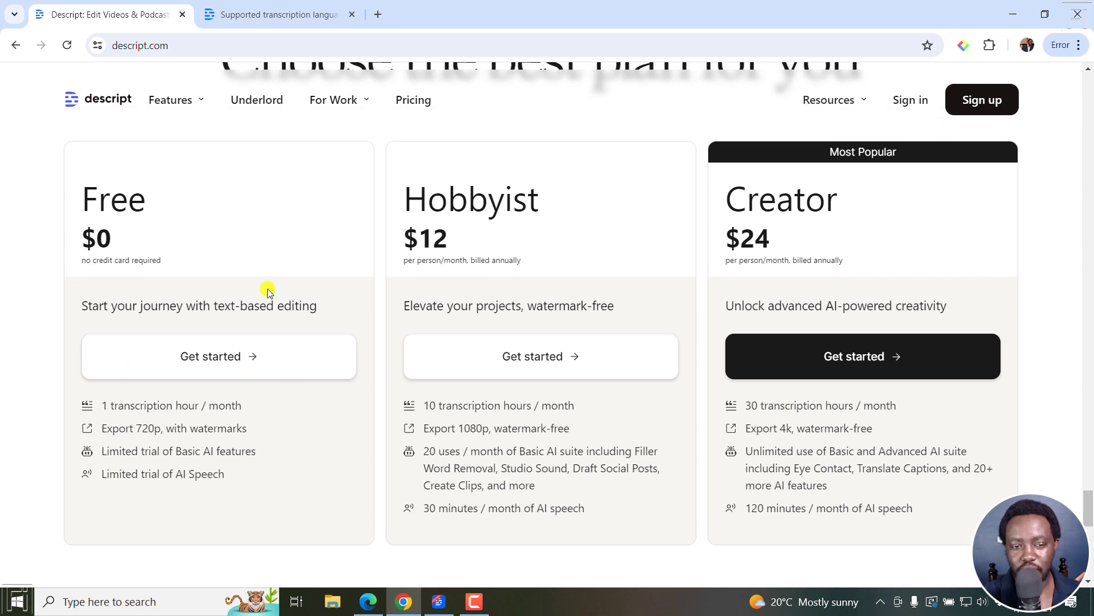
pyautogui.moveTo(115, 403); pyautogui.dragTo(247, 407)
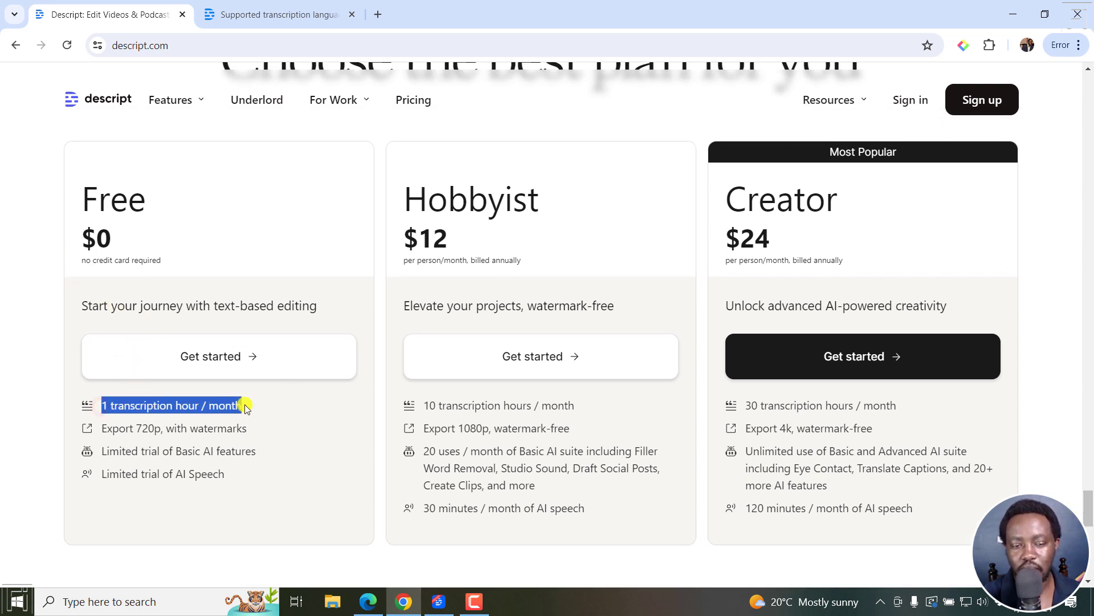
pyautogui.click(249, 14)
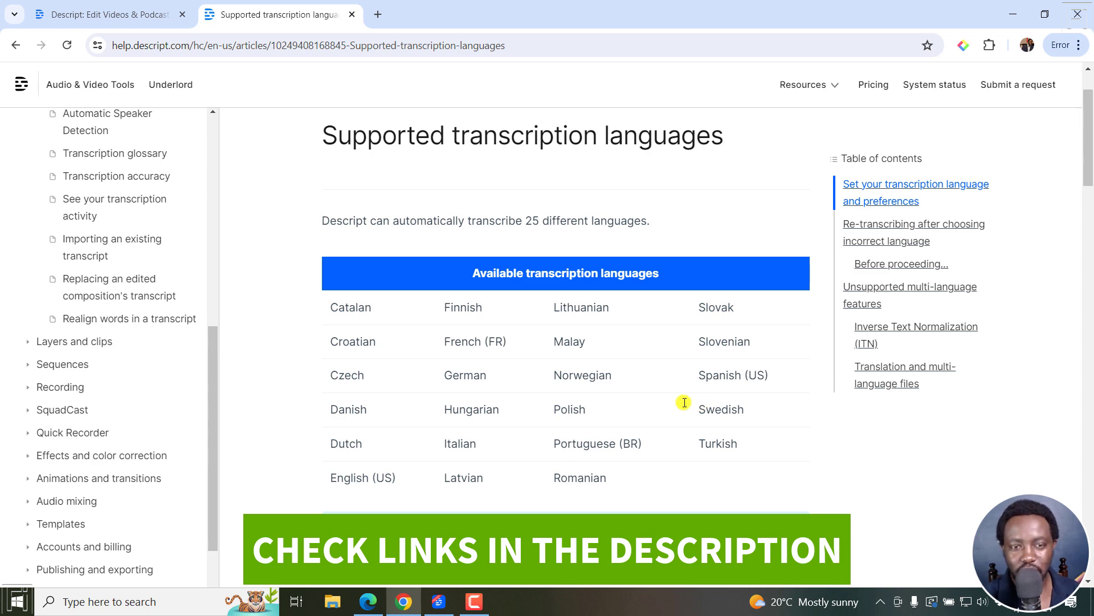
pyautogui.click(159, 17)
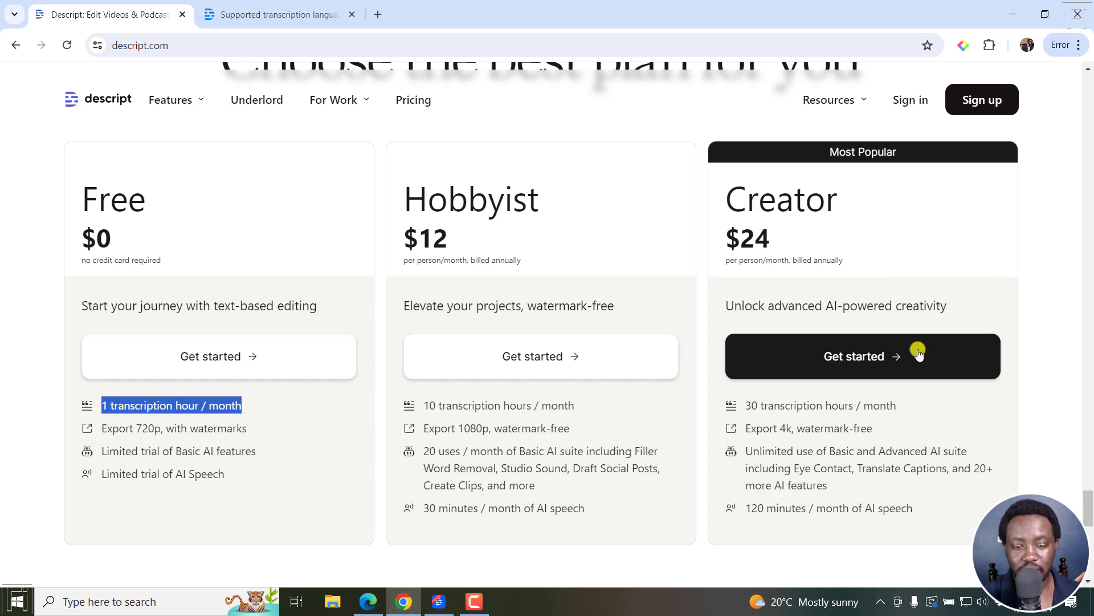
pyautogui.click(440, 601)
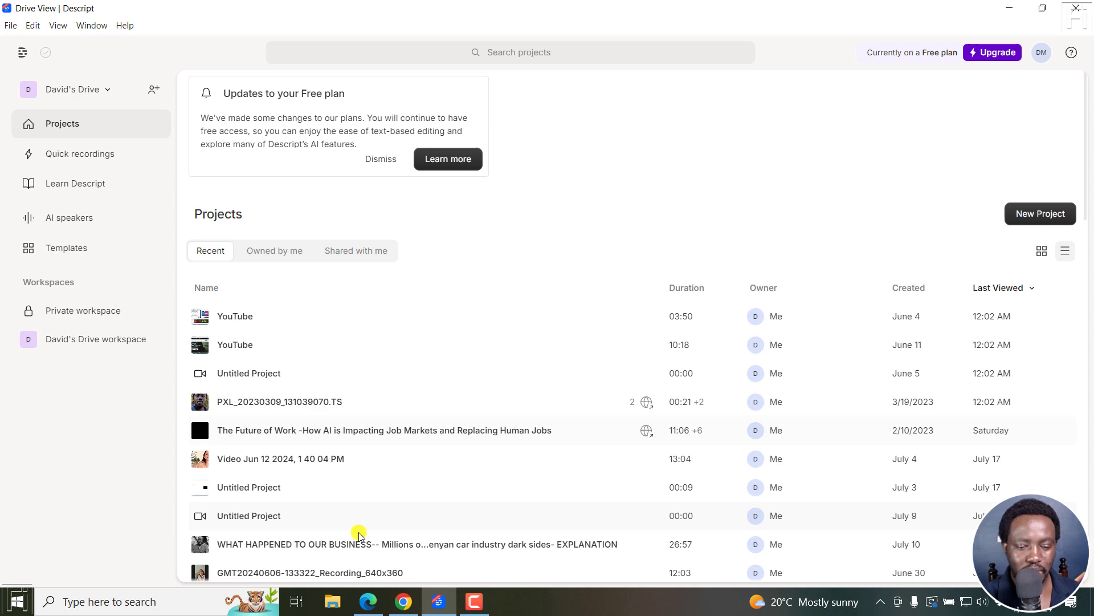
# - Copy the share link of the 'How to Replace Audio or Video in Descript' YouTube video
pyautogui.click(368, 602)
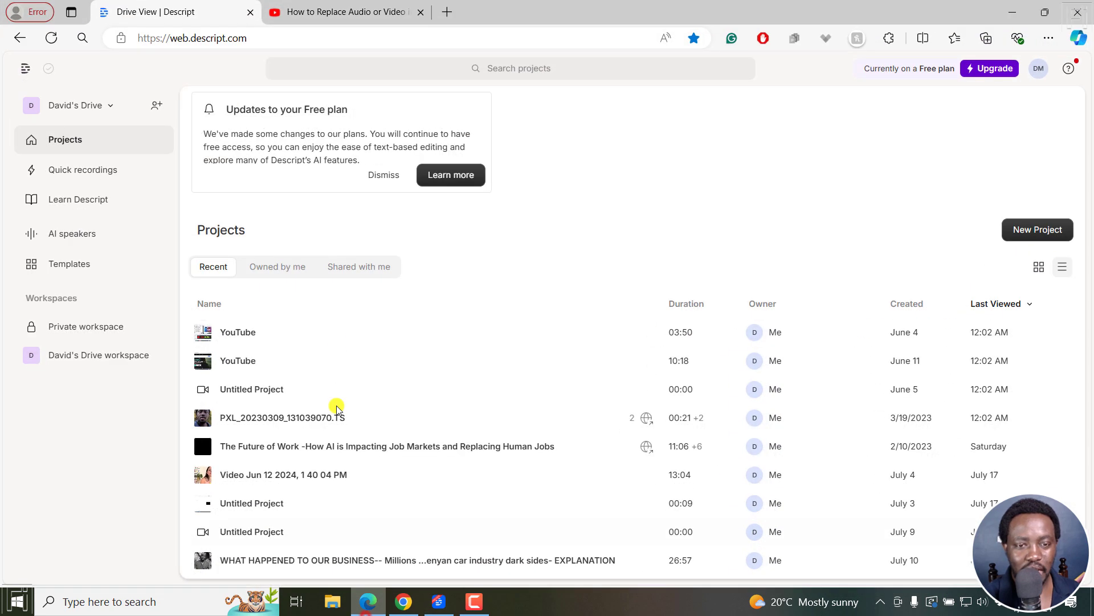
pyautogui.click(356, 11)
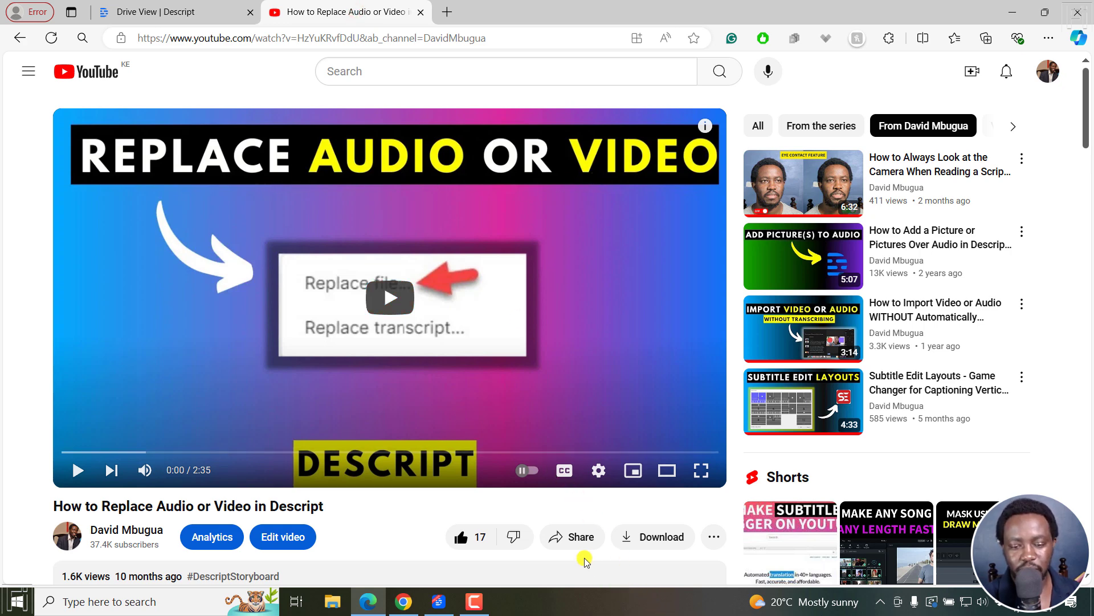
pyautogui.click(570, 538)
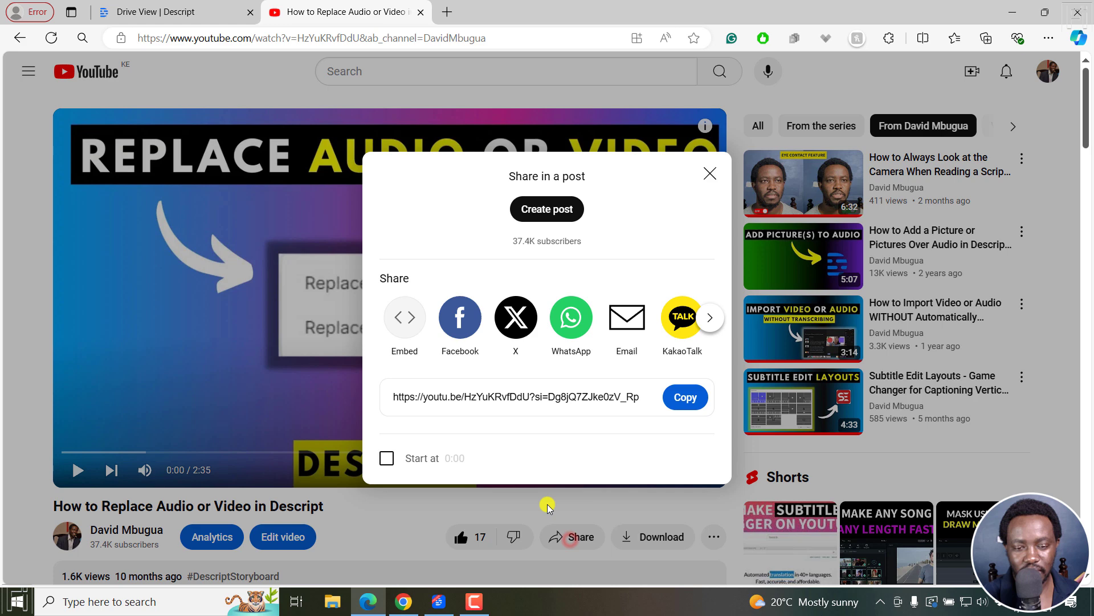
pyautogui.click(687, 397)
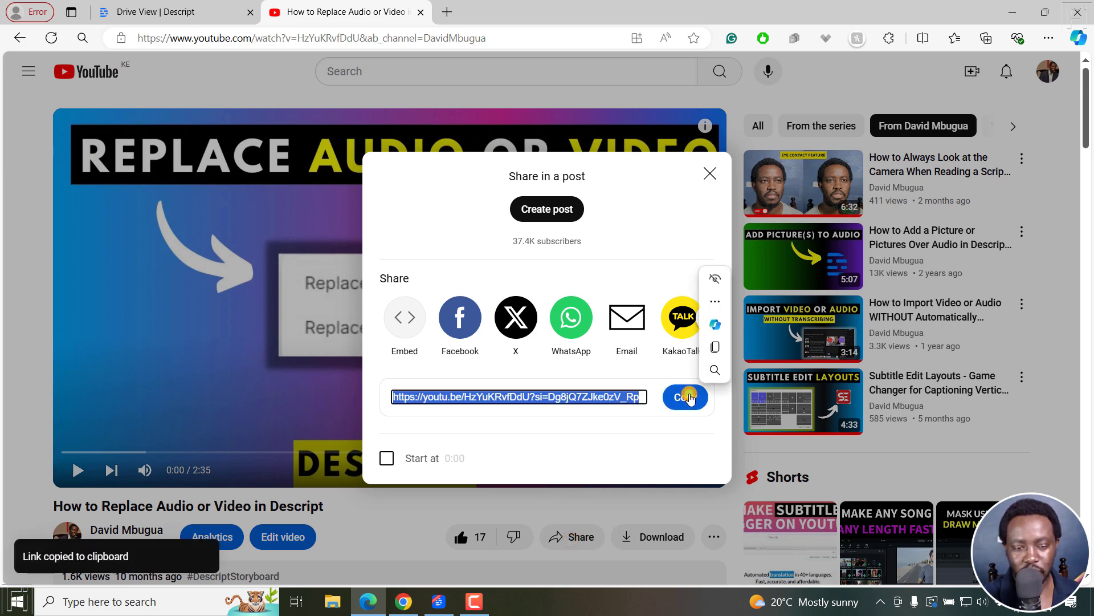
pyautogui.click(443, 606)
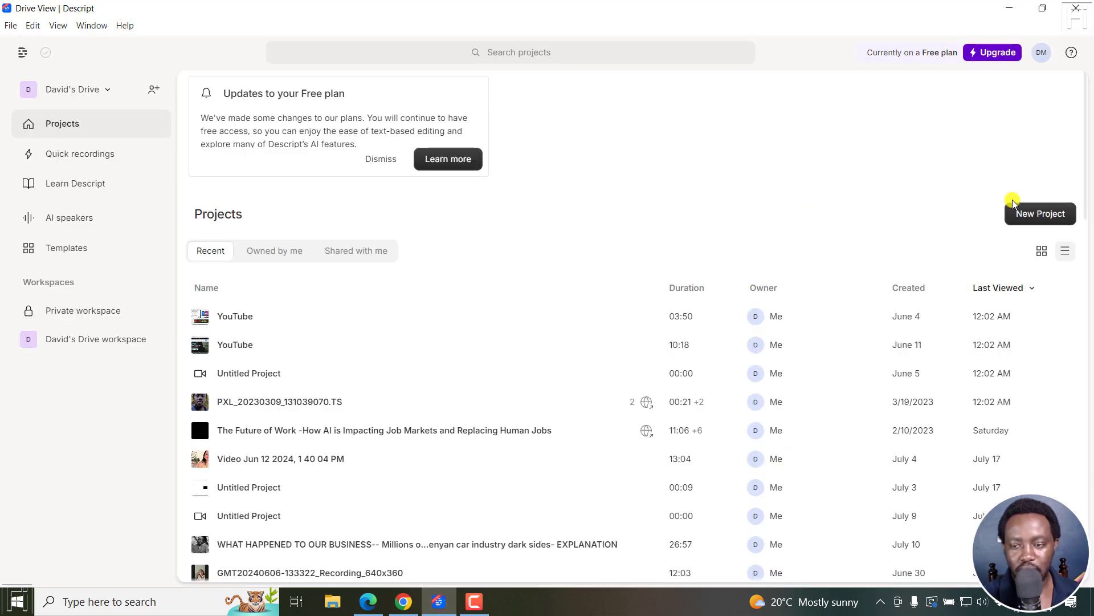
# - Create a new video project by importing the pasted YouTube link
pyautogui.click(1039, 214)
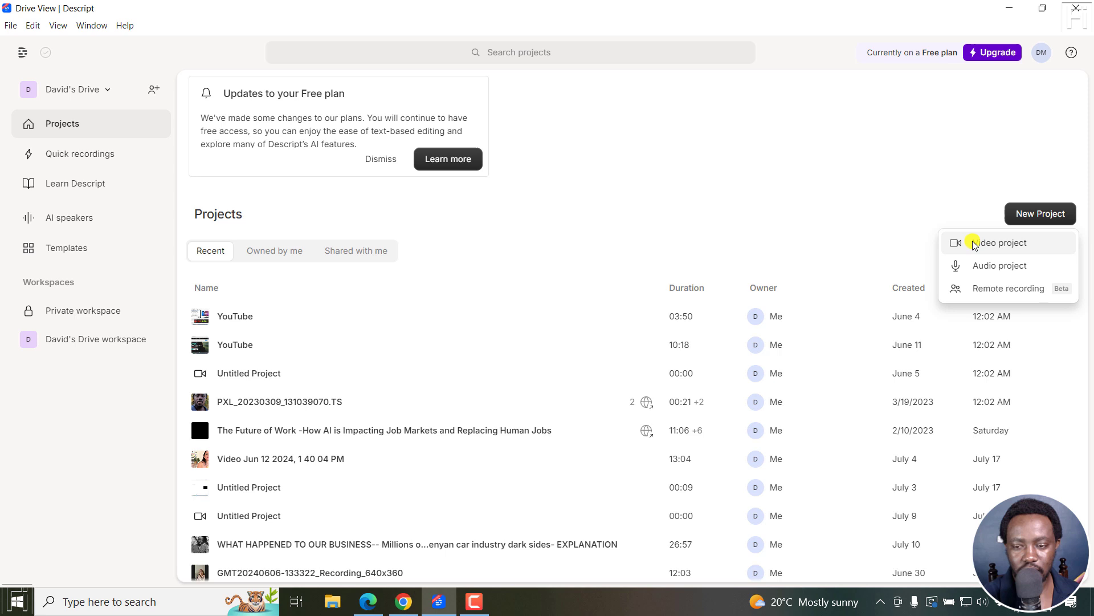
pyautogui.click(988, 245)
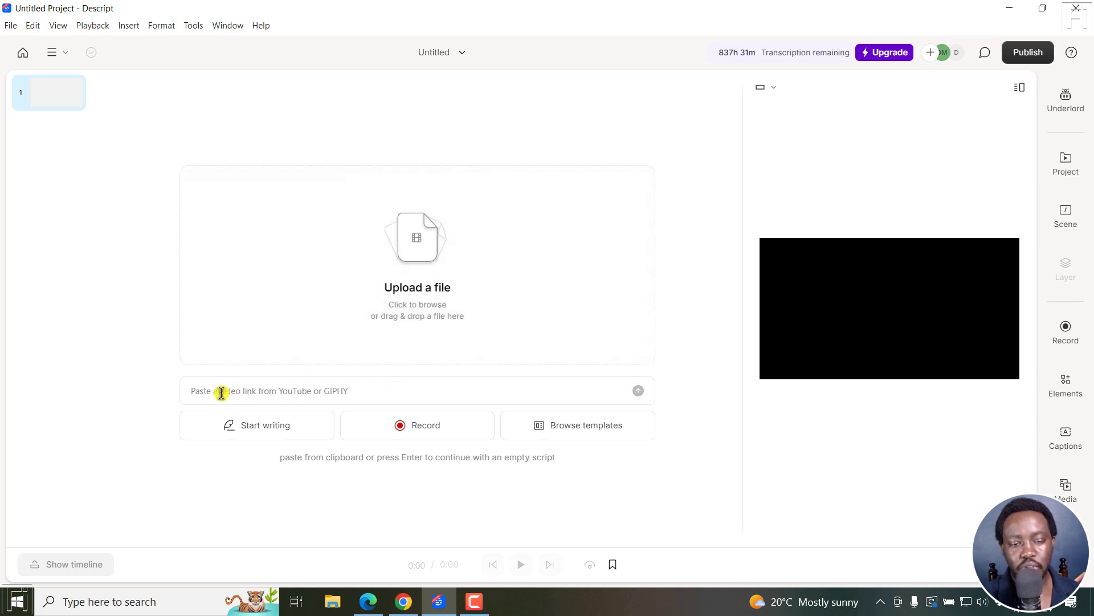
pyautogui.click(321, 391)
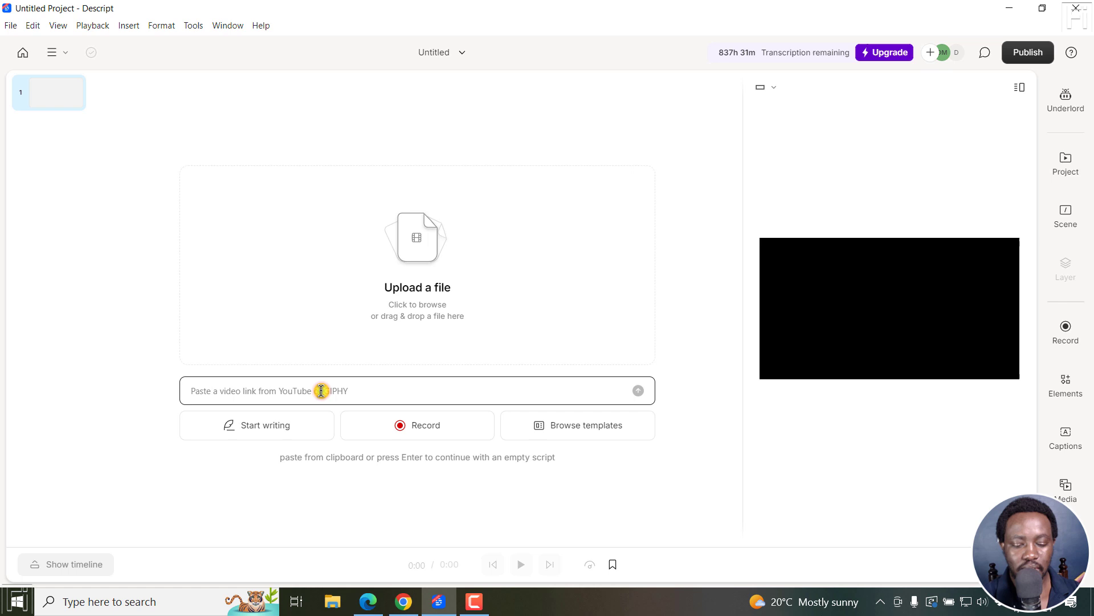
pyautogui.hotkey('ctrl', 'v')
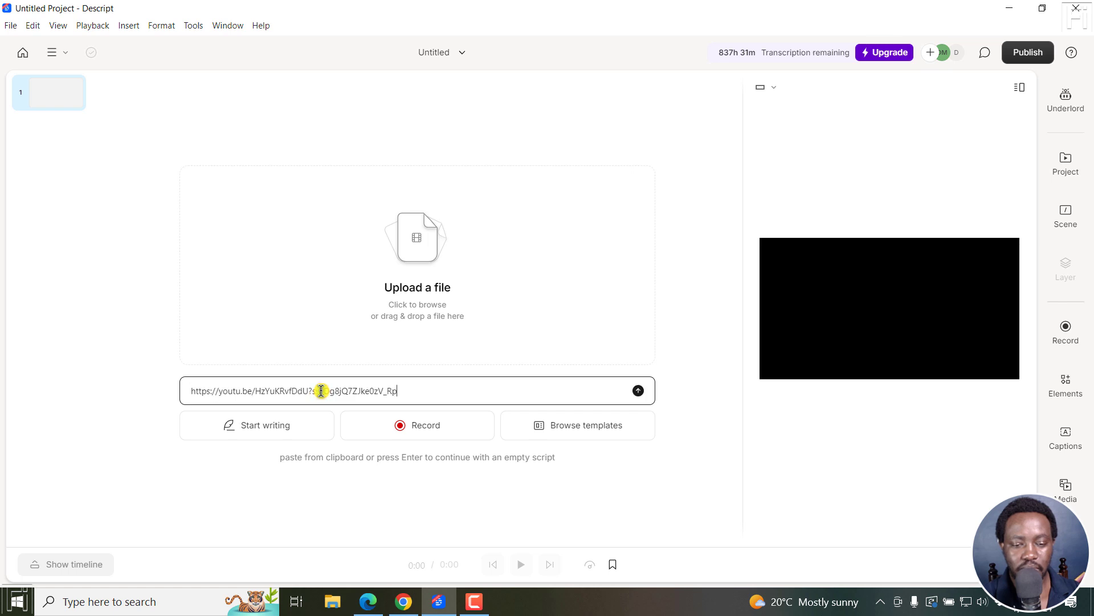
pyautogui.click(639, 392)
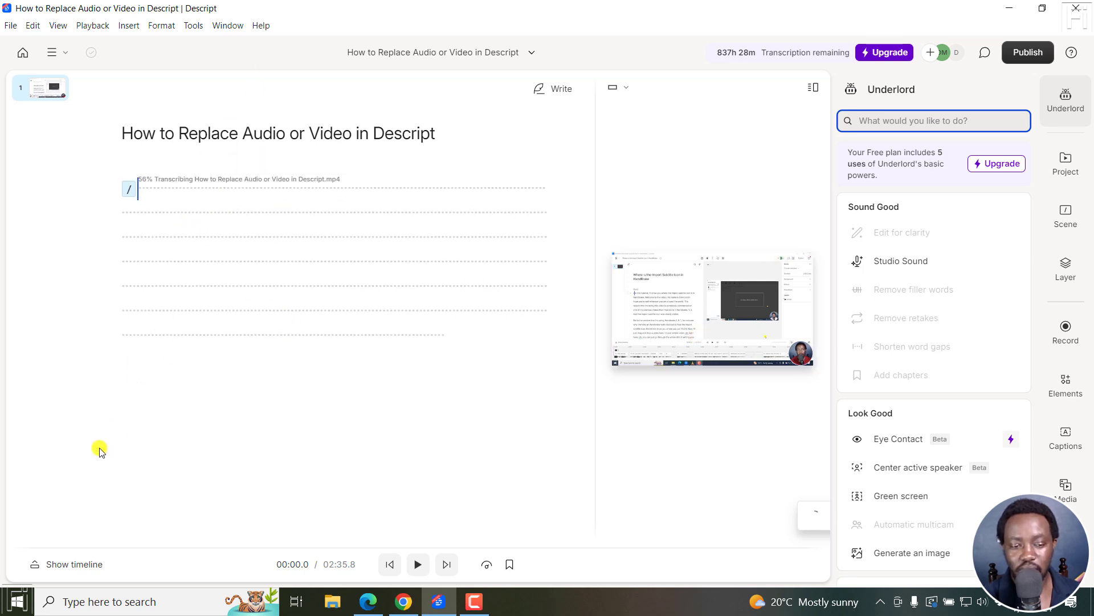
# - Show the timeline beneath the finished transcript
pyautogui.click(64, 564)
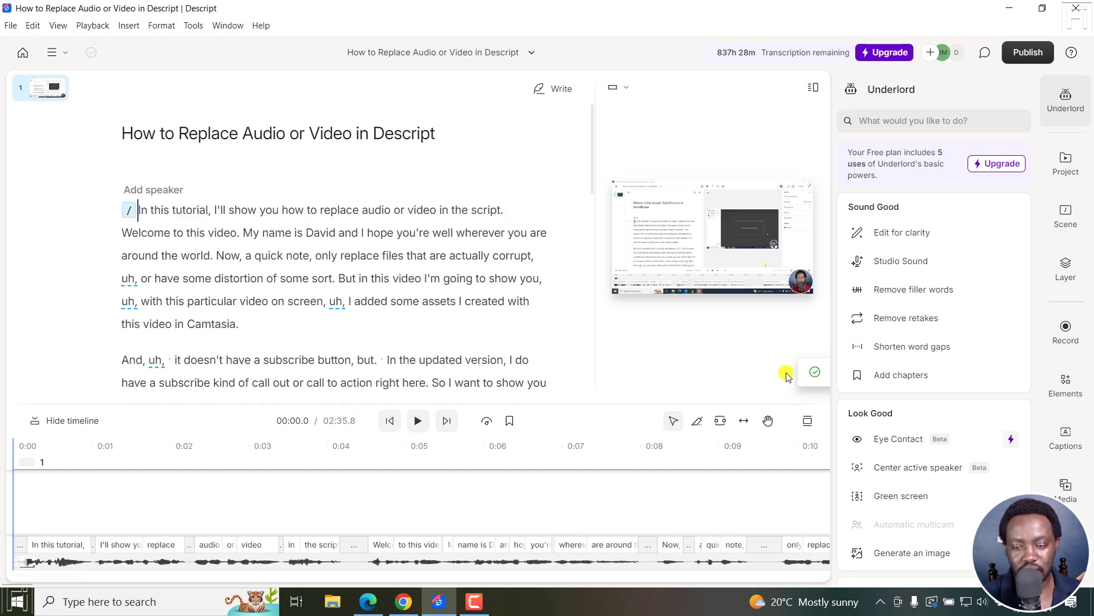
# - Play the video from the start and pause it at 00:03.8
pyautogui.moveTo(803, 372)
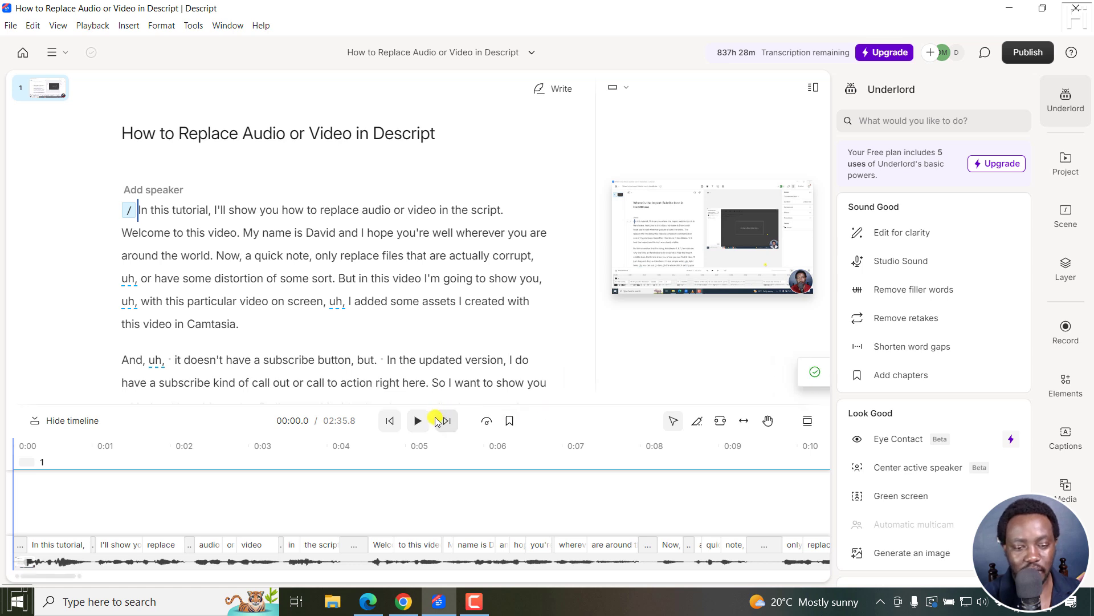
pyautogui.click(418, 422)
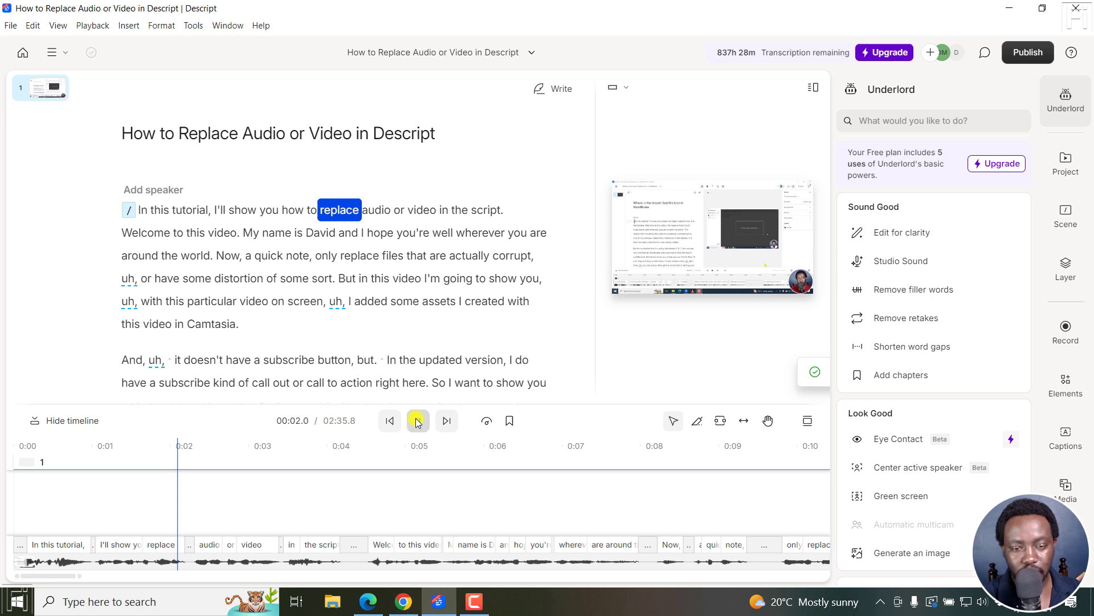
pyautogui.click(418, 422)
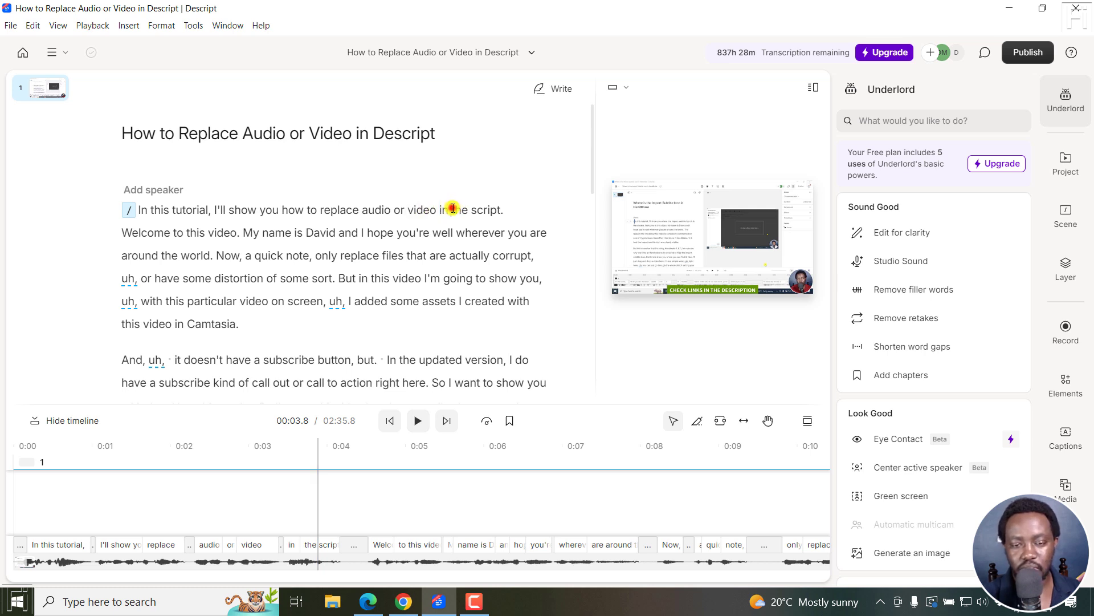
# - Correct 'the script' in the opening sentence to read 'Descript'
pyautogui.moveTo(453, 208); pyautogui.dragTo(502, 210)
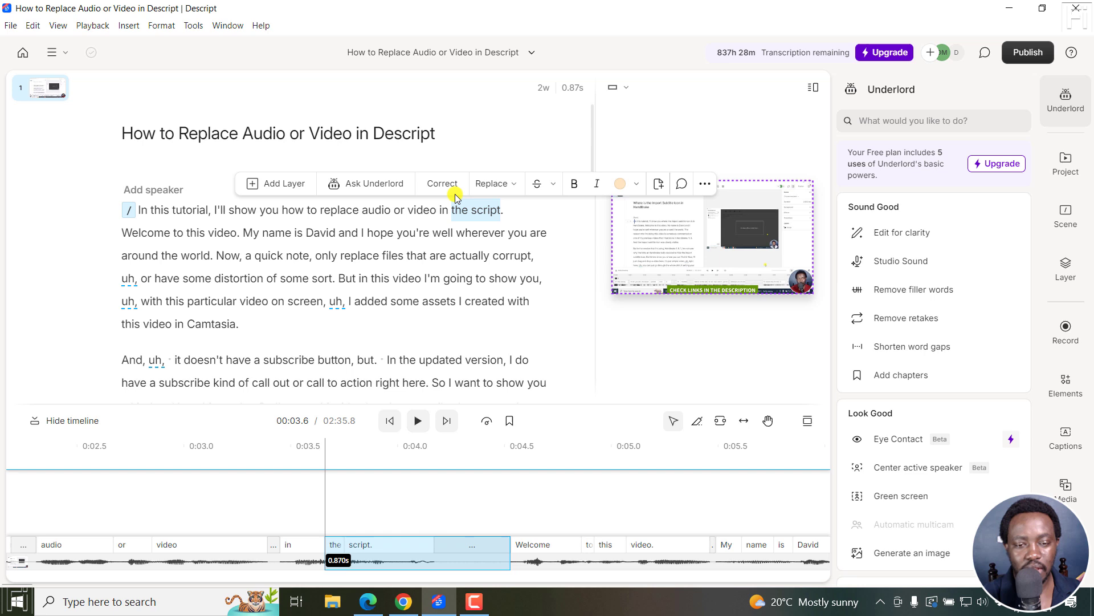
pyautogui.click(438, 183)
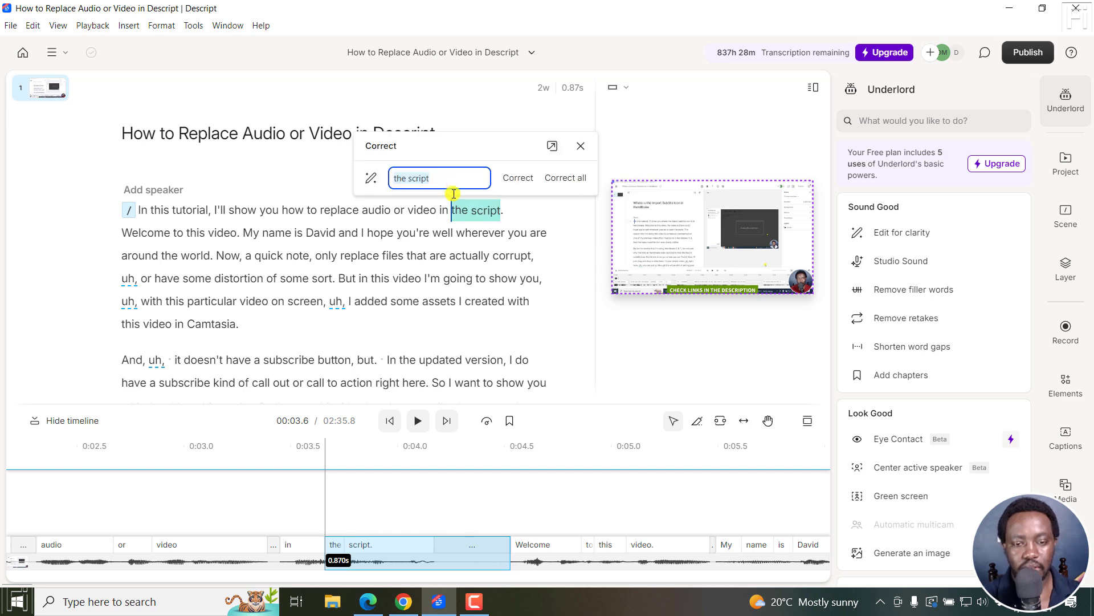
pyautogui.write('Des')
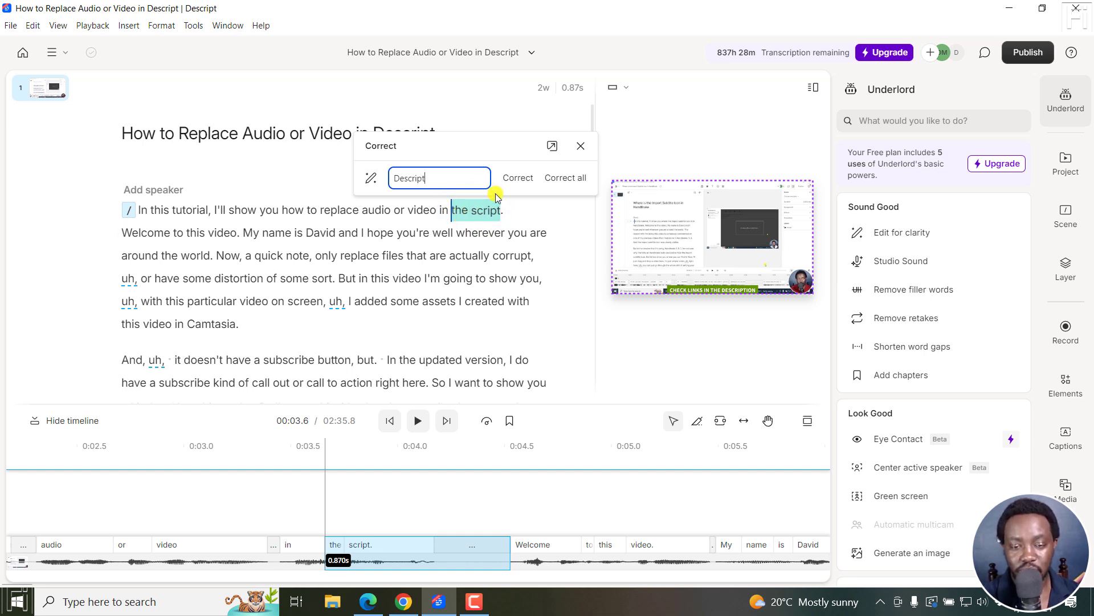
pyautogui.click(514, 179)
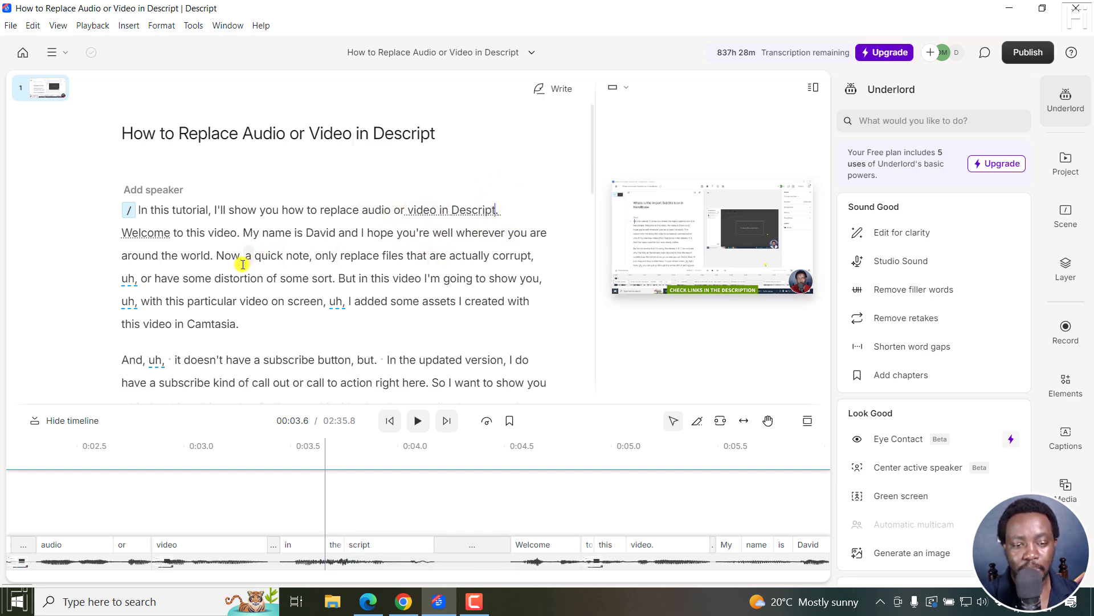
# - Open the transcript export options and show the format list with Plain text (.txt)
pyautogui.scroll(-1, 592, 145)
pyautogui.moveTo(593, 145); pyautogui.dragTo(591, 362)
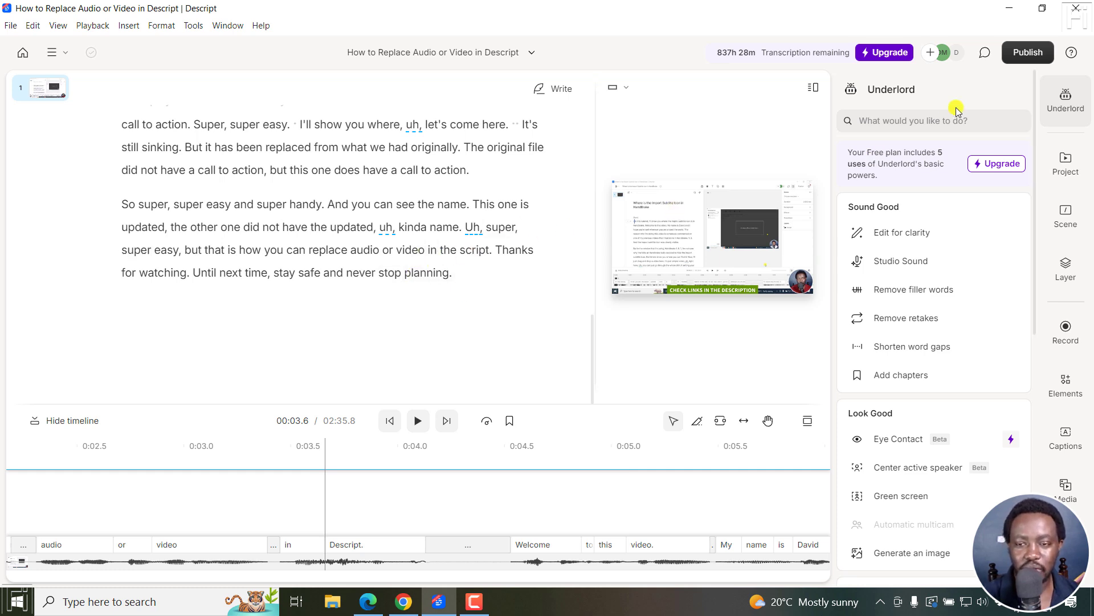
pyautogui.click(1031, 53)
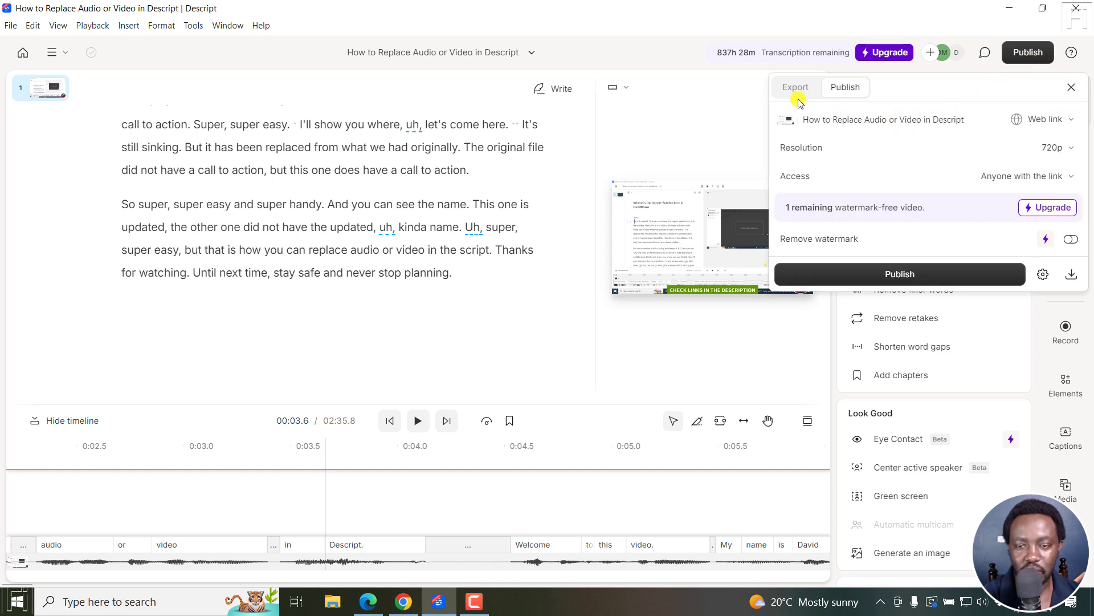
pyautogui.click(783, 89)
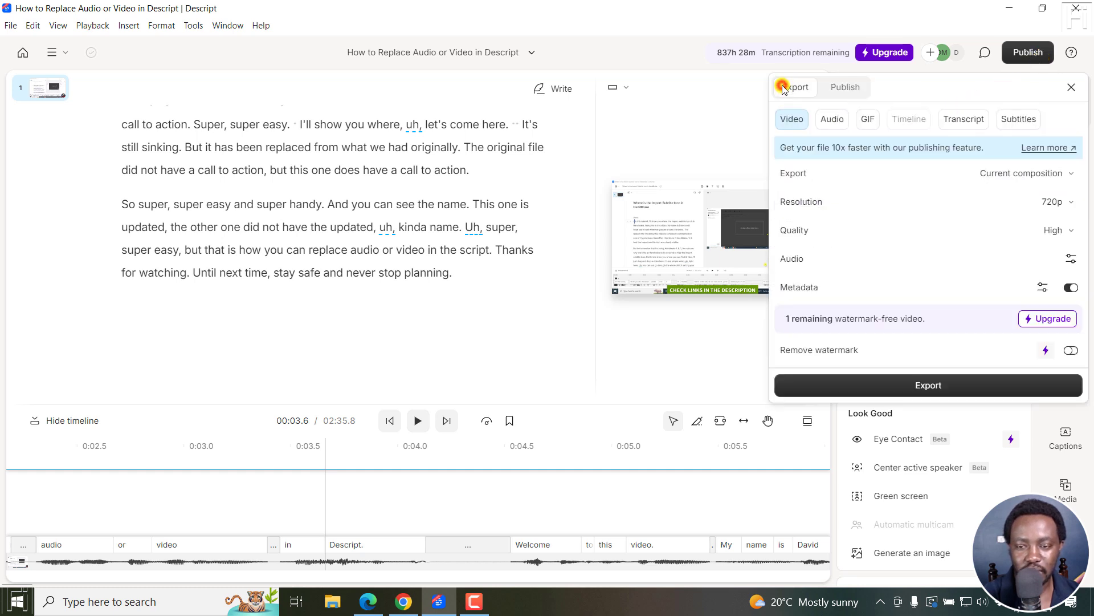
pyautogui.click(970, 121)
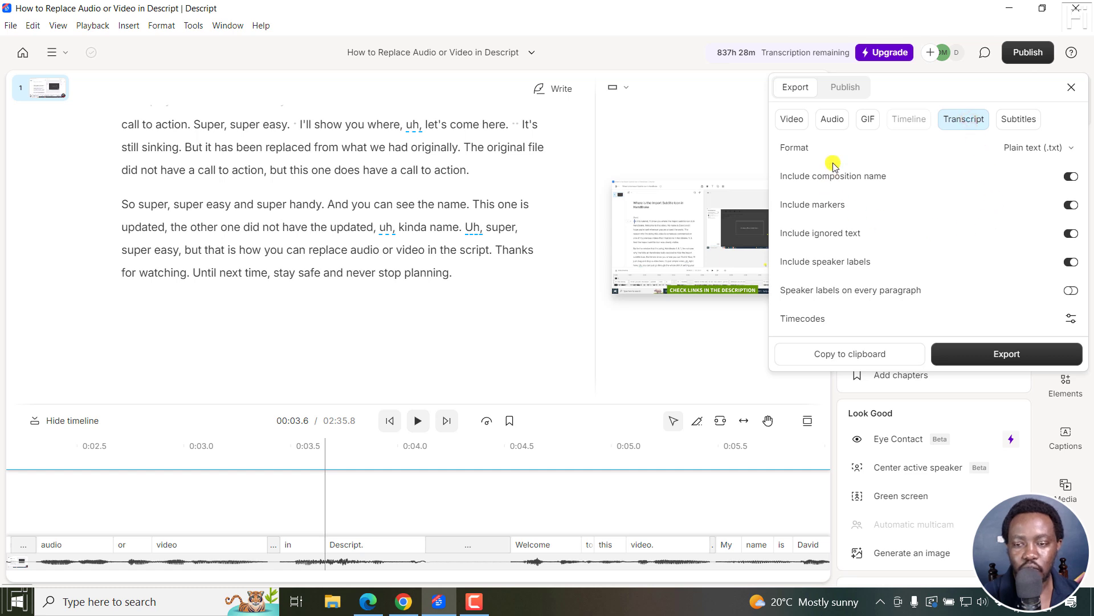
pyautogui.click(1009, 148)
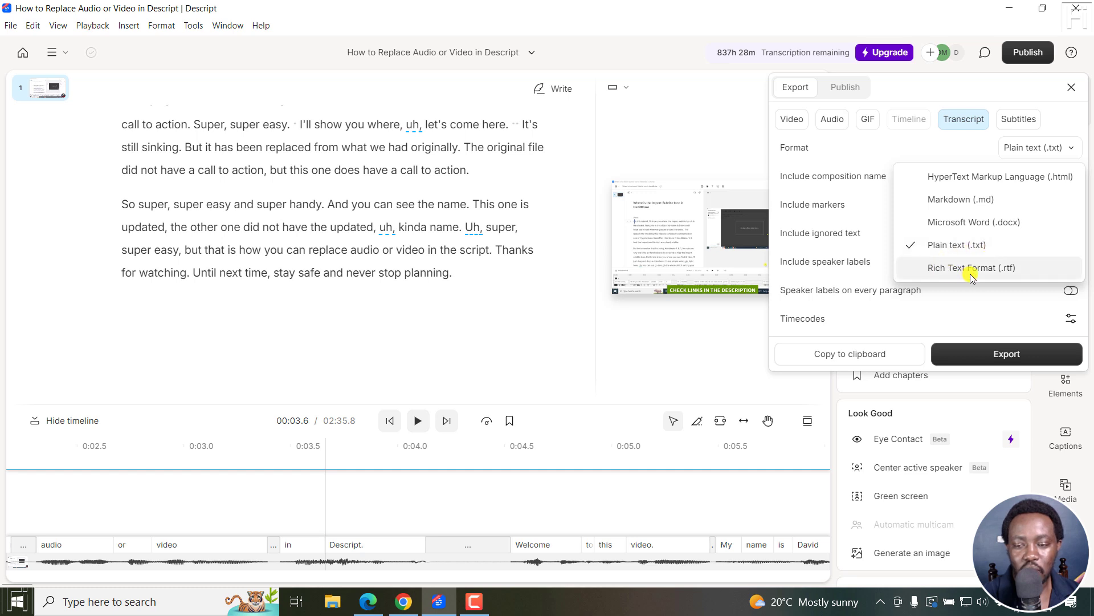
pyautogui.click(939, 246)
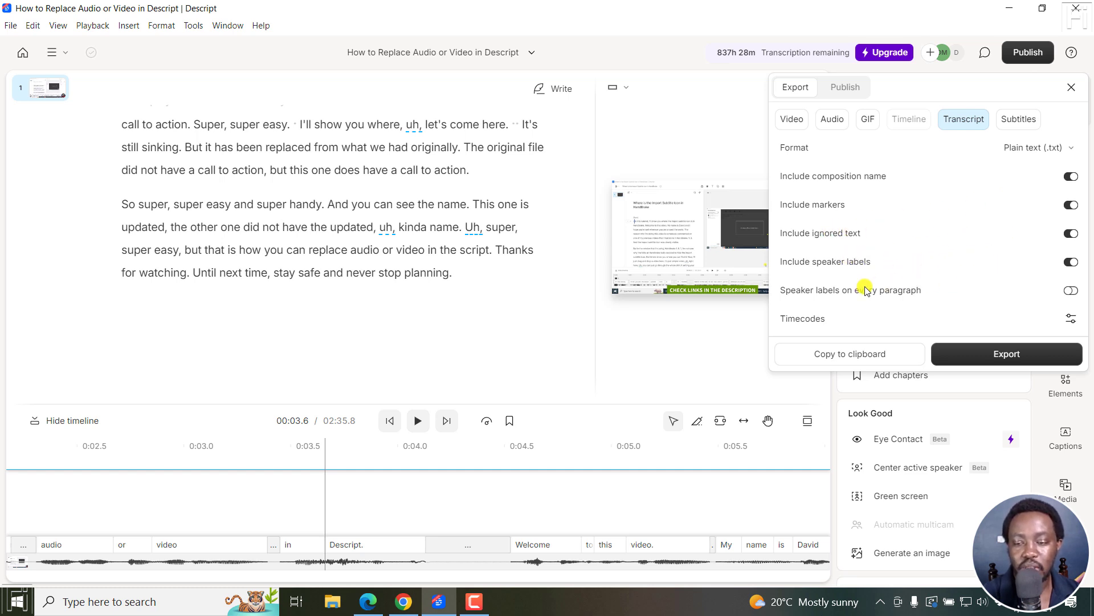
pyautogui.click(1071, 320)
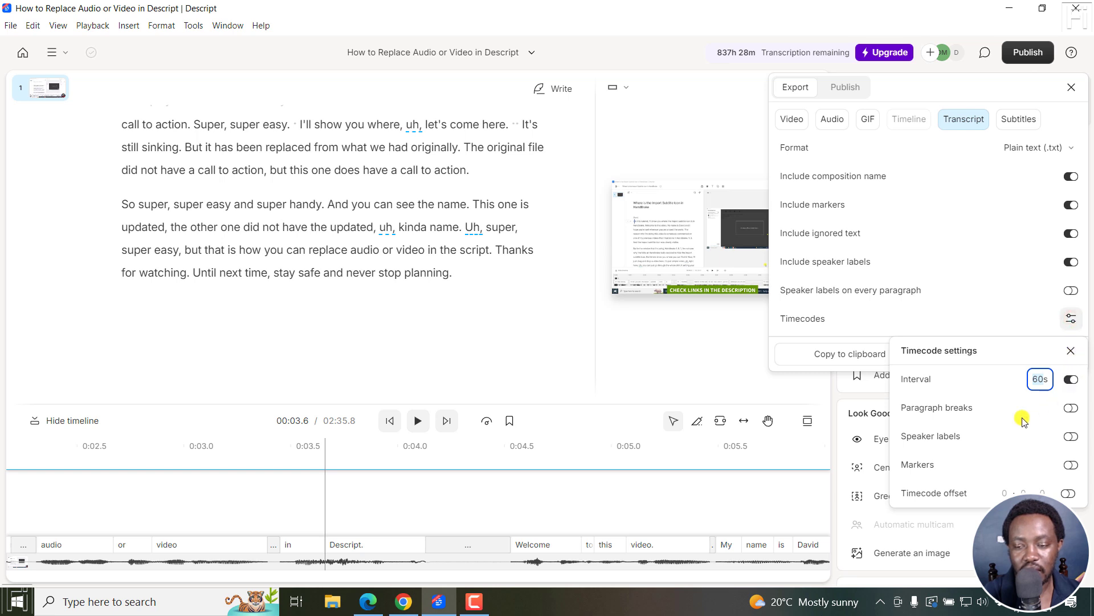
pyautogui.click(1068, 379)
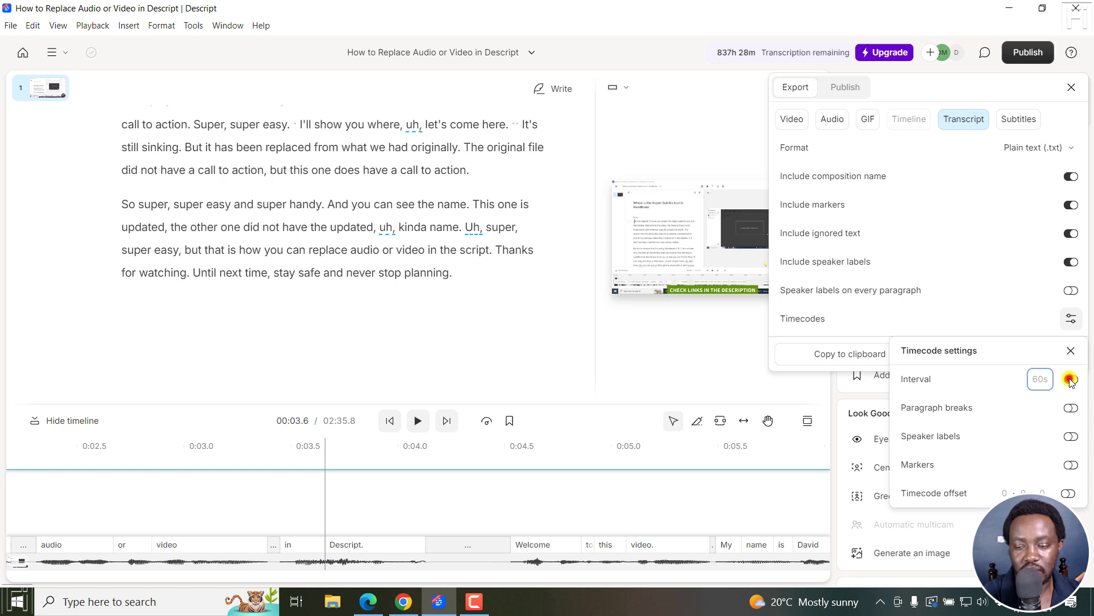
pyautogui.click(1069, 379)
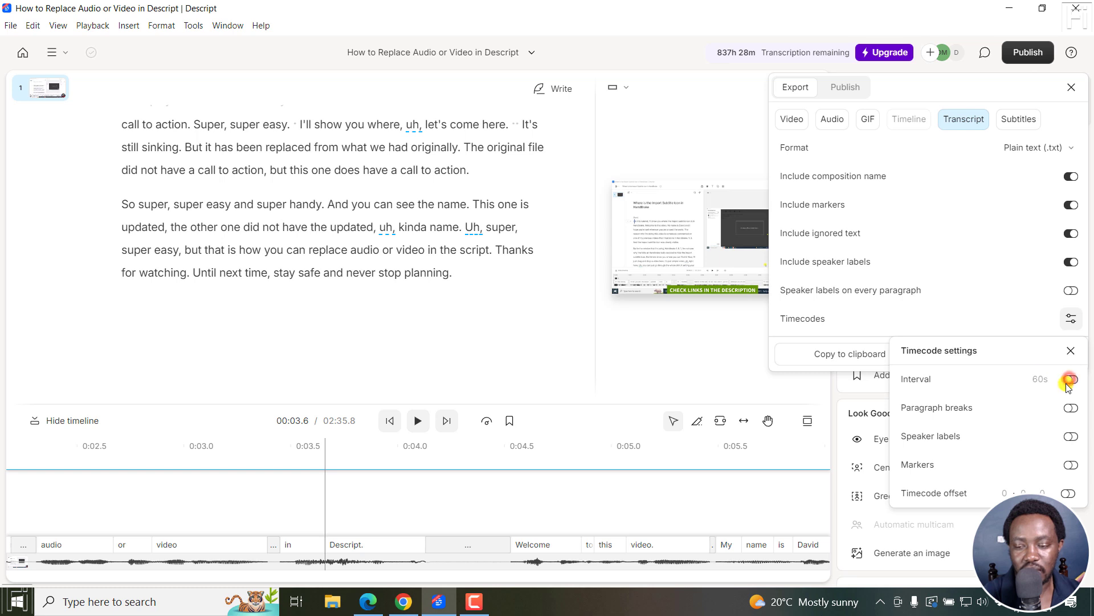
pyautogui.click(1071, 350)
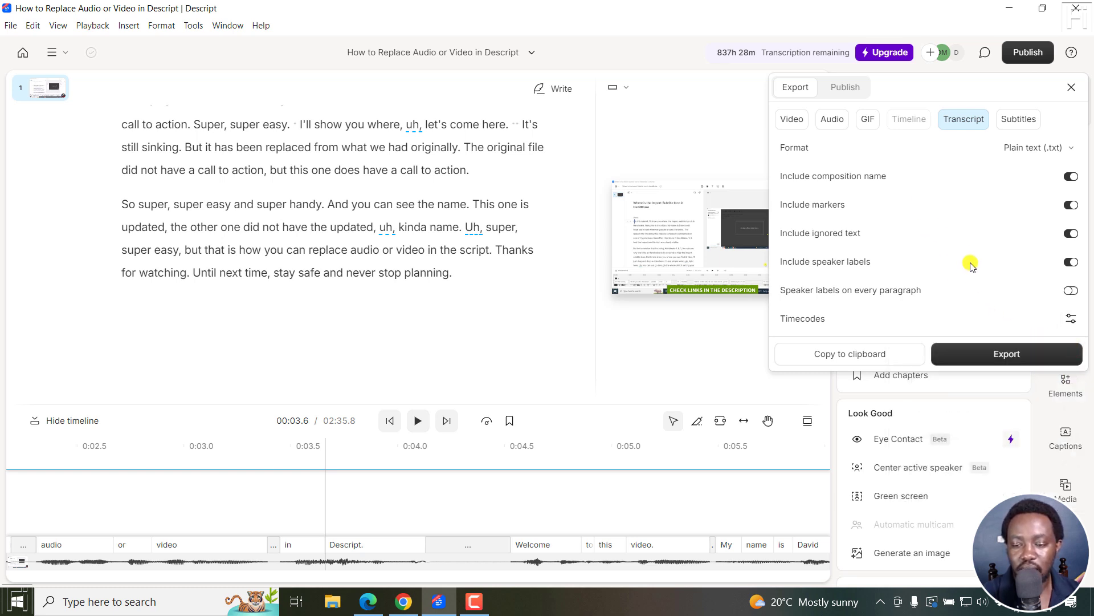
# - Export the transcript as a .txt file to Downloads and copy it to the clipboard
pyautogui.click(994, 355)
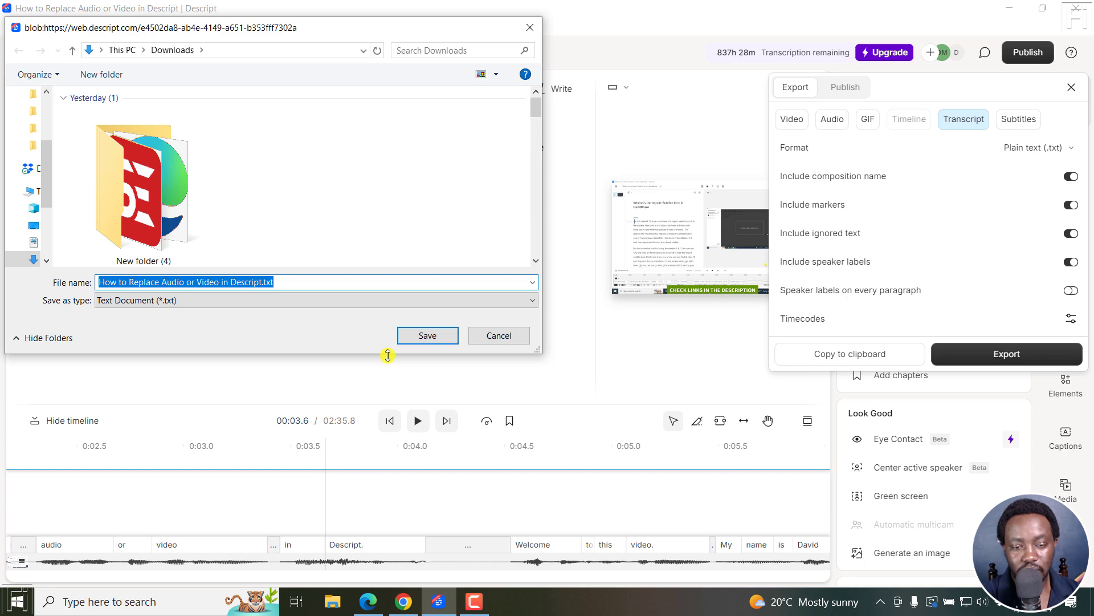
pyautogui.click(415, 338)
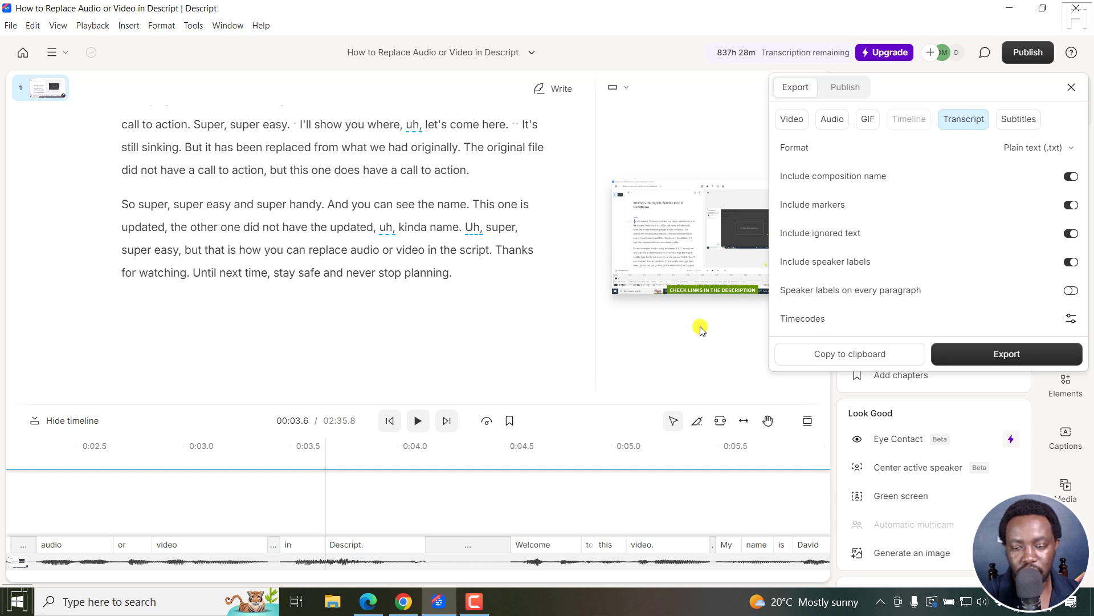
pyautogui.click(846, 354)
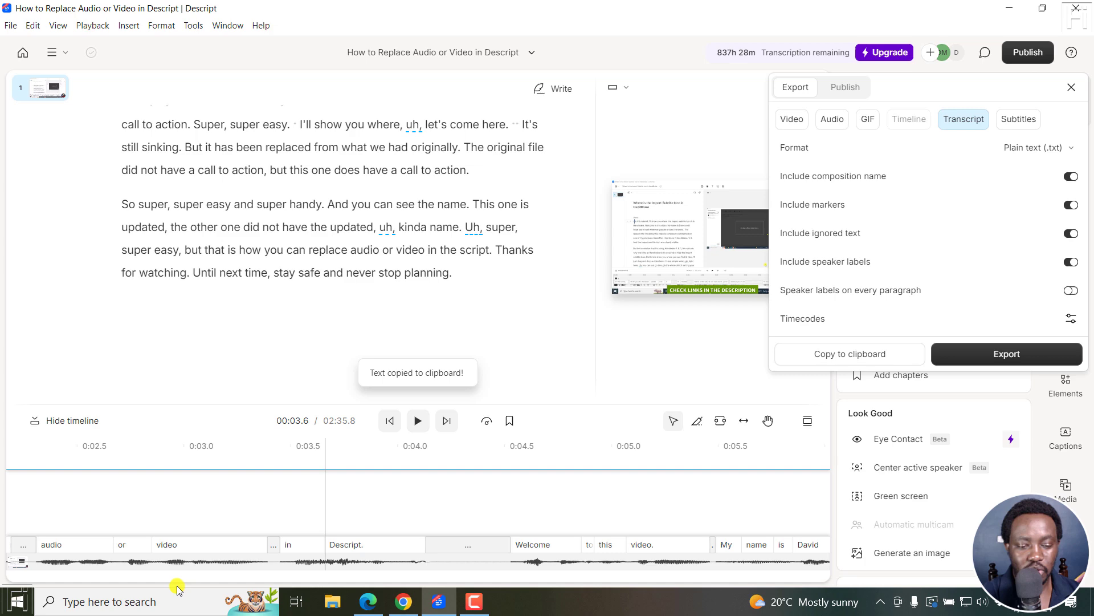
pyautogui.click(148, 601)
# - Paste the transcript into a new Notepad document, then go back to Descript
pyautogui.click(531, 228)
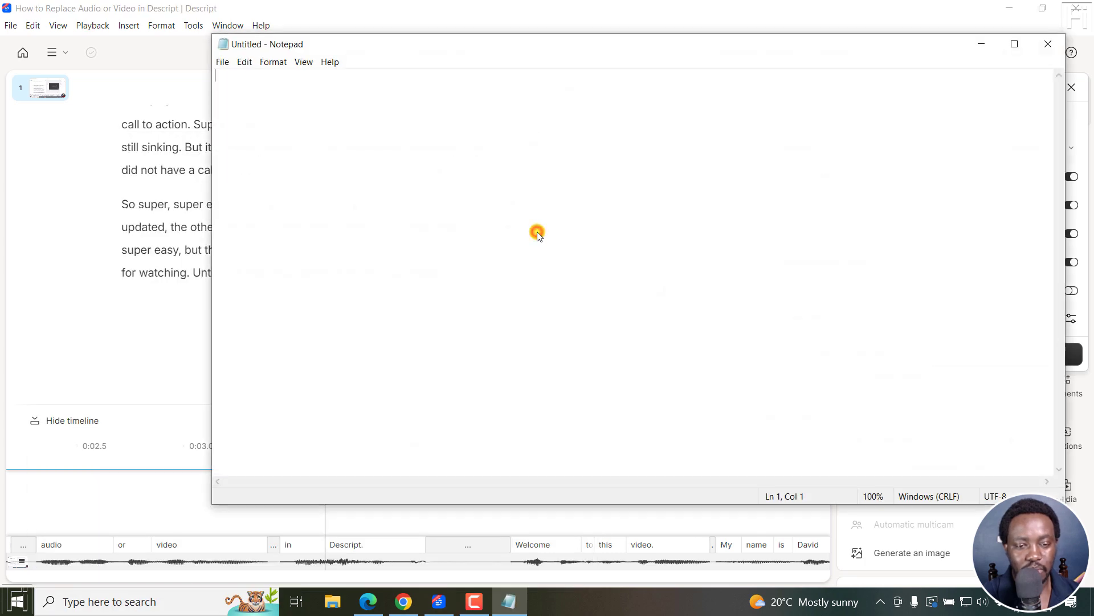
pyautogui.hotkey('ctrl', 'v')
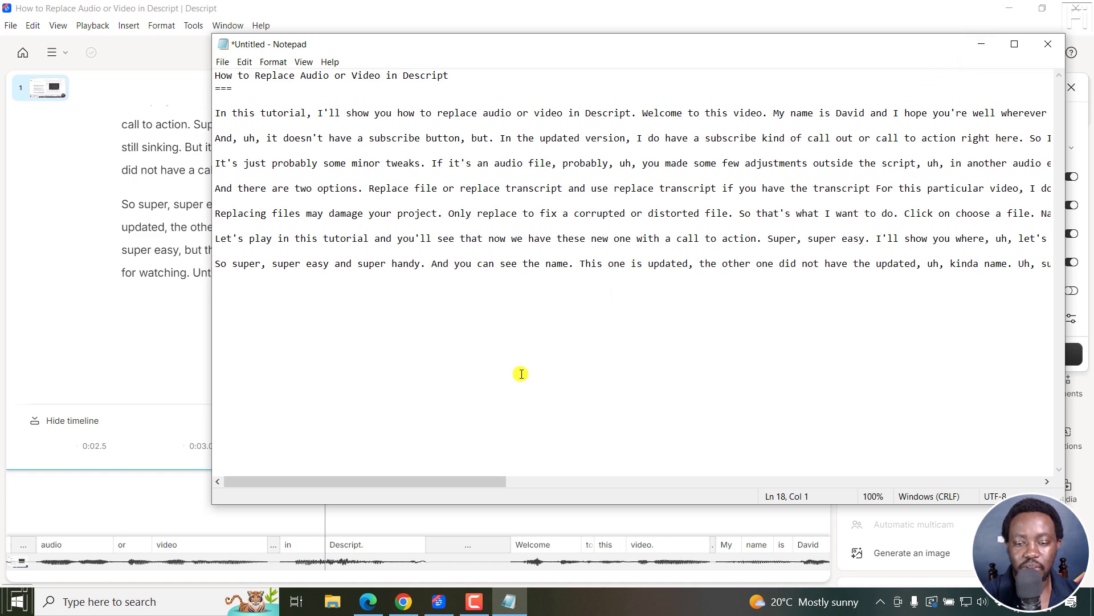
pyautogui.click(438, 601)
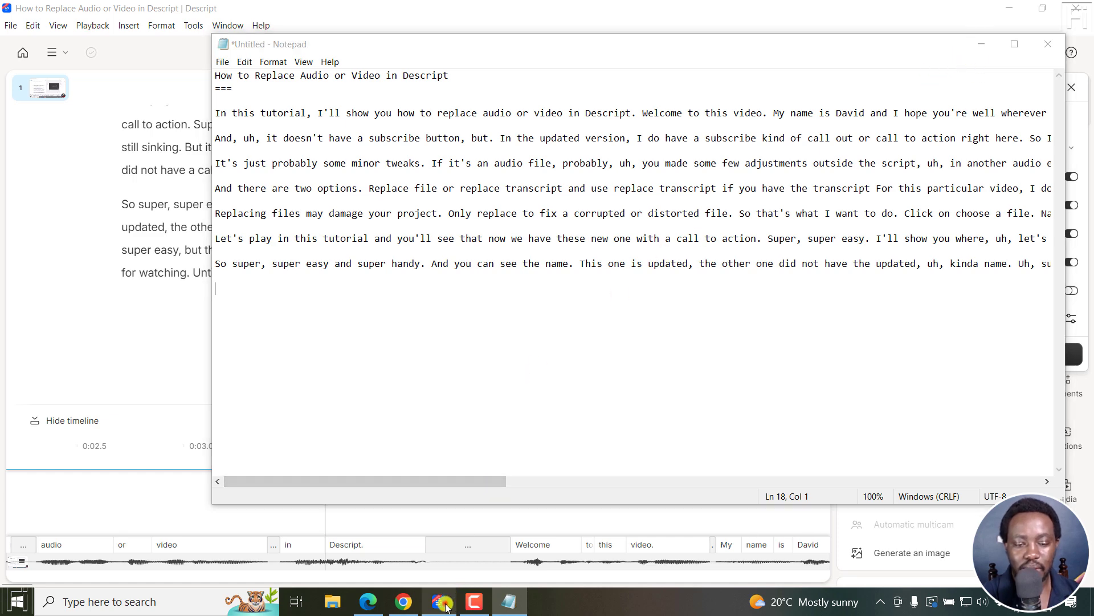